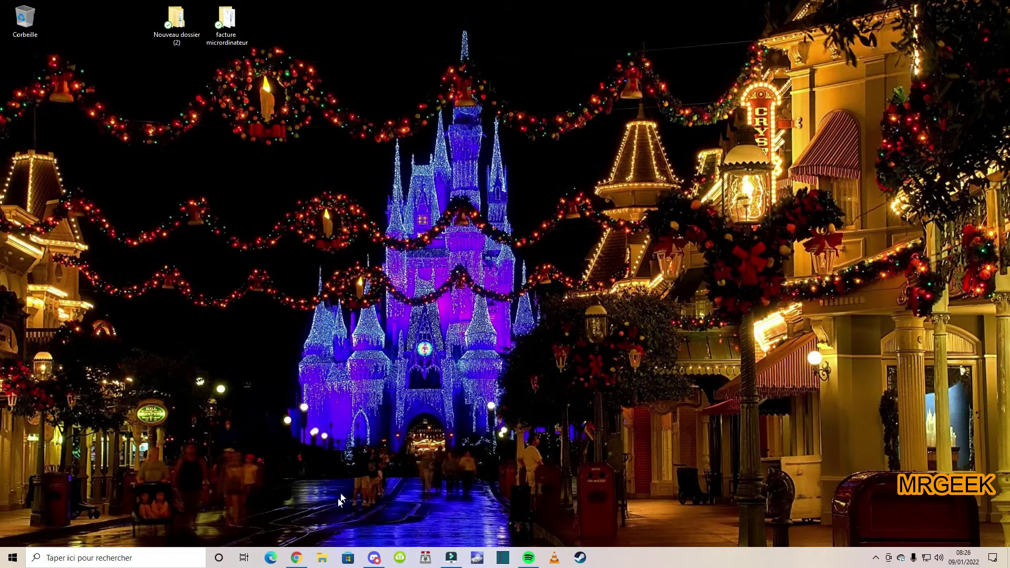
# Step: Open the properties of Disque local (C:) in File Explorer and launch Disk Cleanup for that drive
pyautogui.click(322, 559)
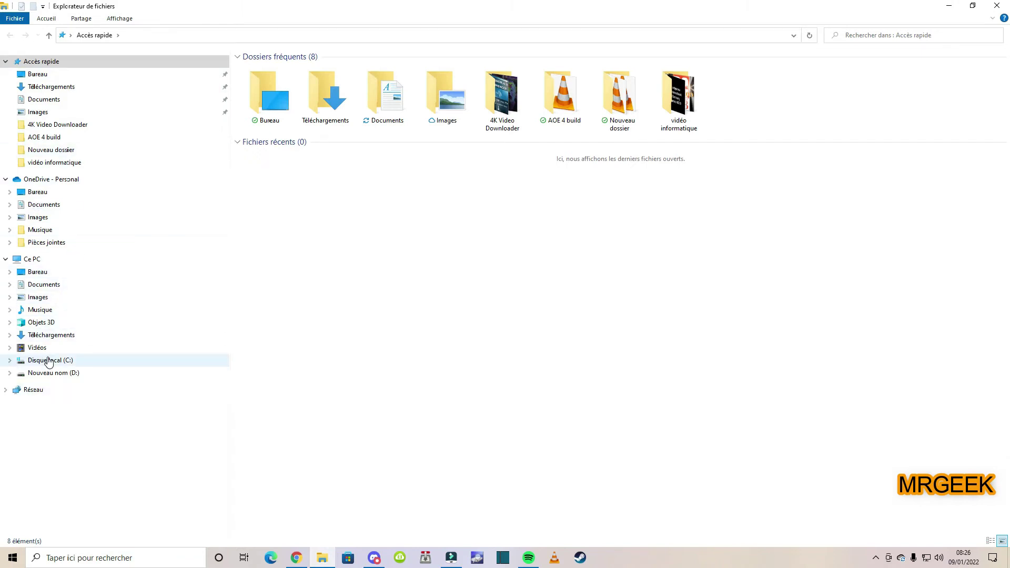
pyautogui.rightClick(49, 361)
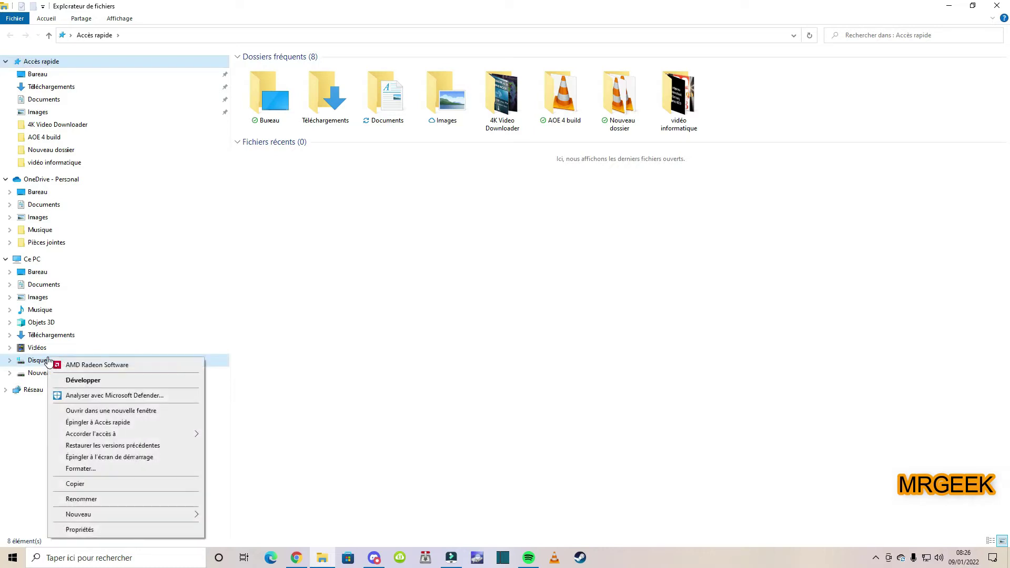
pyautogui.click(80, 529)
pyautogui.moveTo(271, 296); pyautogui.dragTo(449, 155)
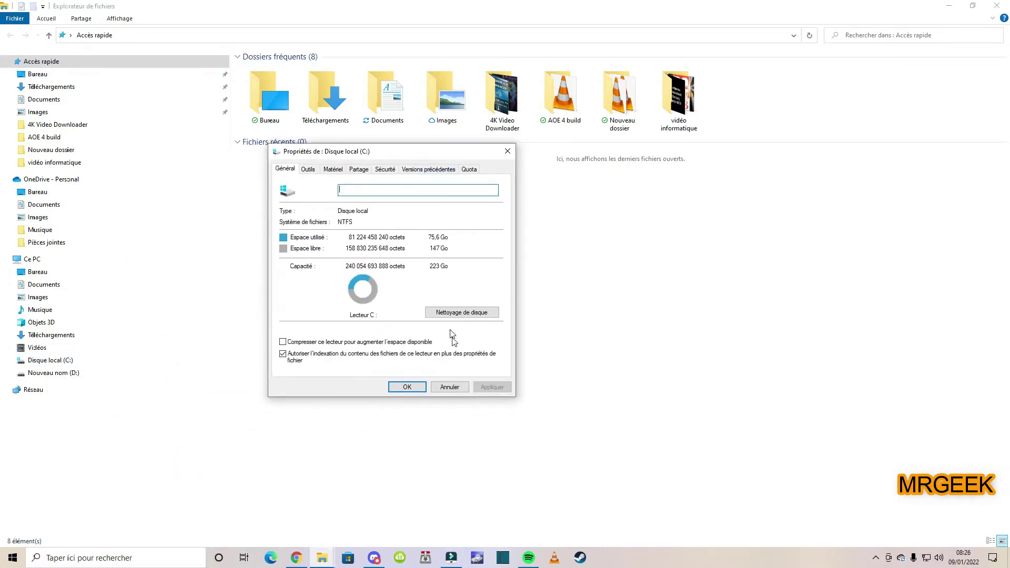
pyautogui.click(453, 313)
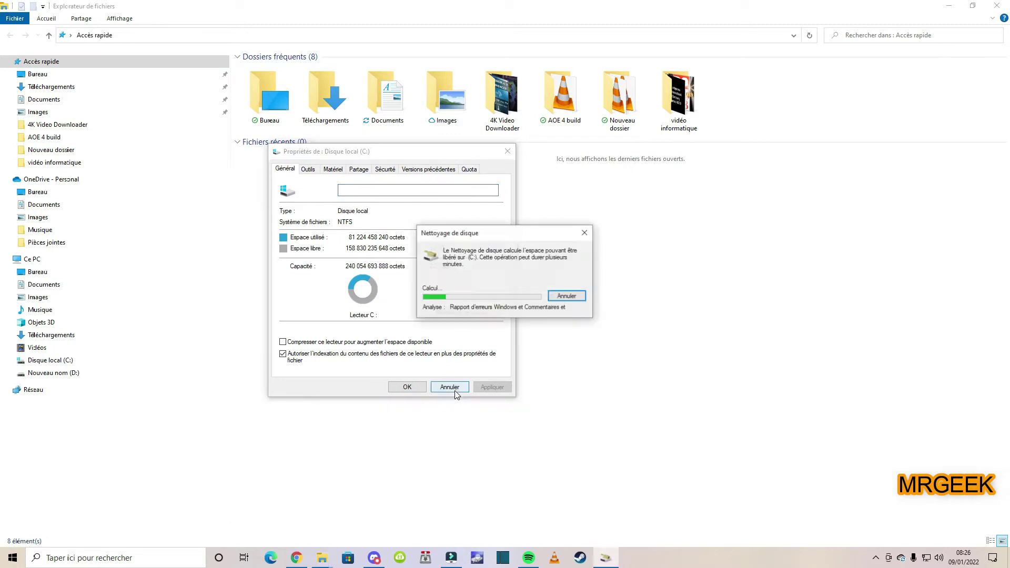
pyautogui.moveTo(267, 136); pyautogui.dragTo(480, 172)
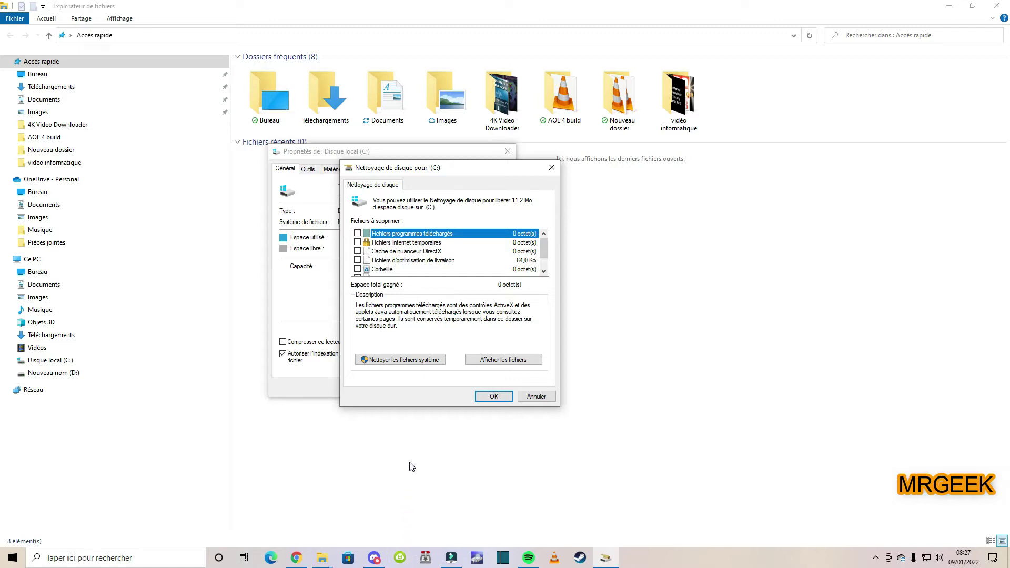
# Step: Run the system files cleanup scan for drive C: and bring its window into clear view
pyautogui.click(398, 360)
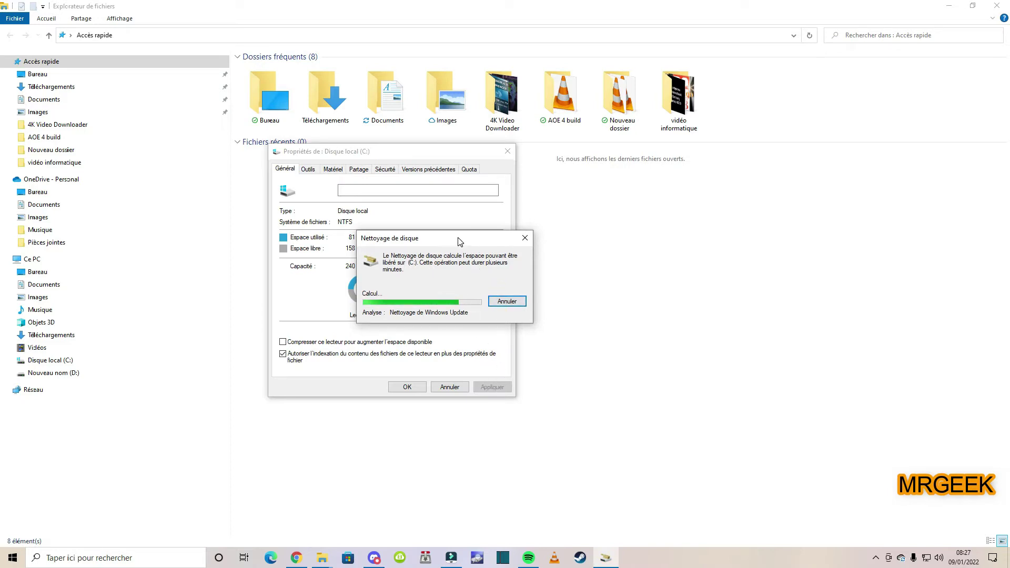
pyautogui.click(180, 13)
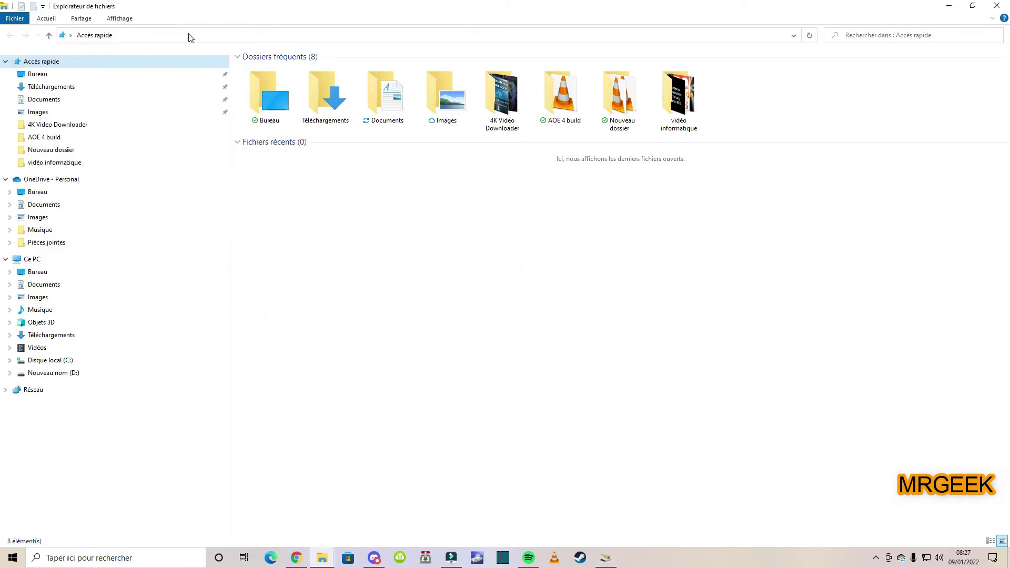
pyautogui.click(606, 558)
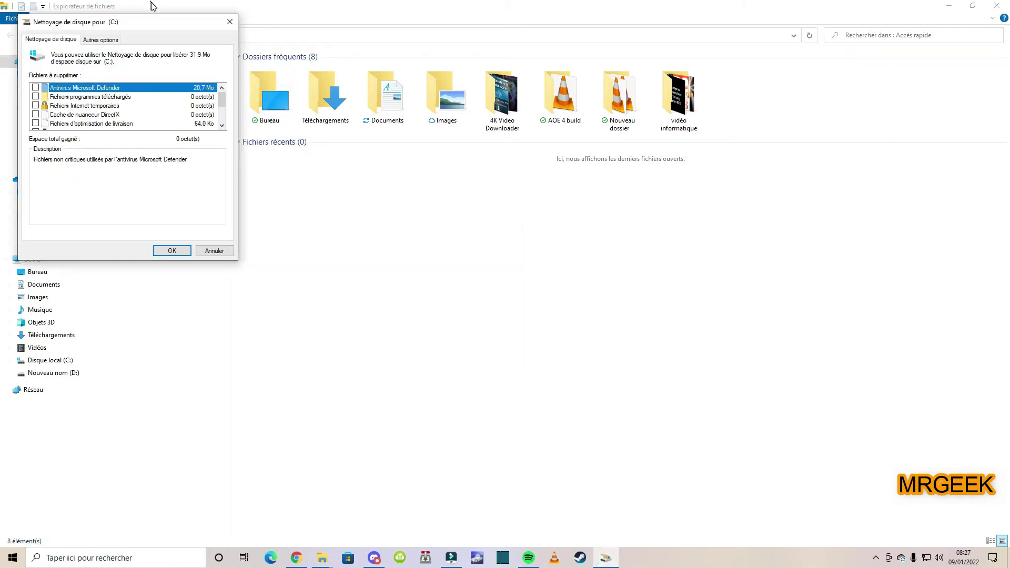
pyautogui.moveTo(166, 25); pyautogui.dragTo(485, 193)
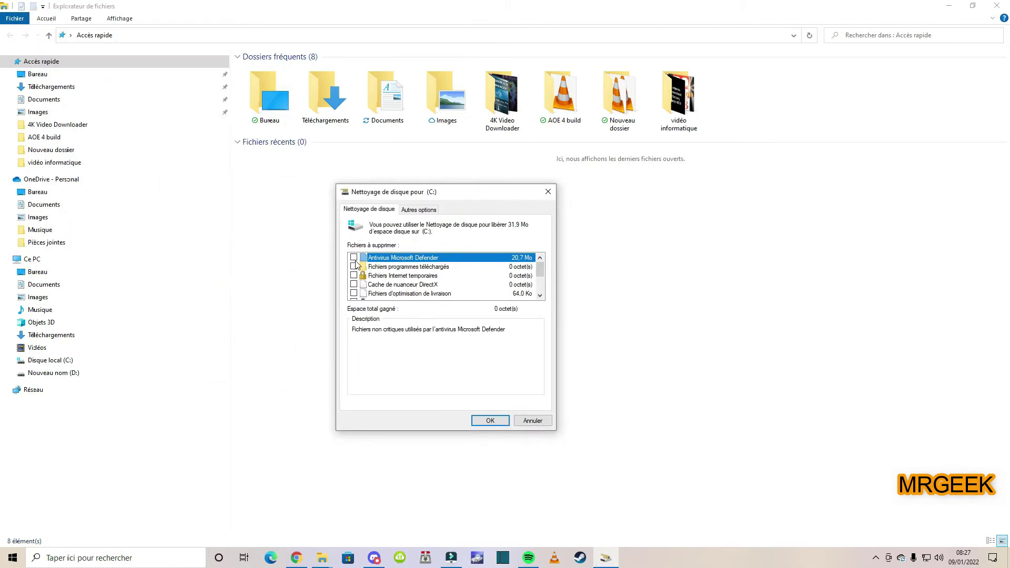
# Step: Select every file category in the C: cleanup, including Antivirus Microsoft Defender, Fichiers temporaires and Miniatures, and permanently delete those files
pyautogui.click(354, 258)
pyautogui.click(354, 267)
pyautogui.click(354, 275)
pyautogui.scroll(-2, 354, 292)
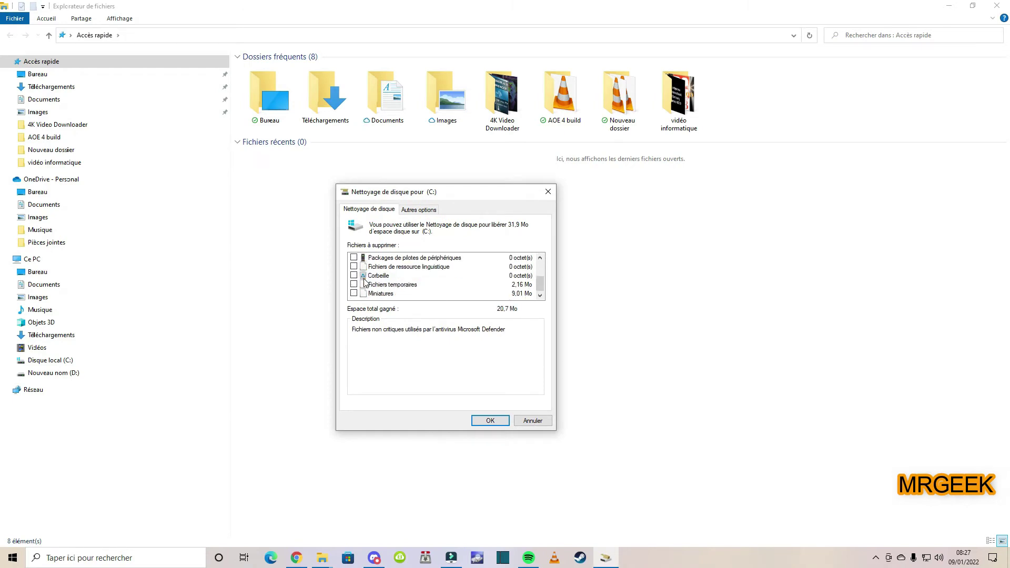
pyautogui.click(354, 258)
pyautogui.click(354, 284)
pyautogui.click(354, 293)
pyautogui.scroll(2, 370, 287)
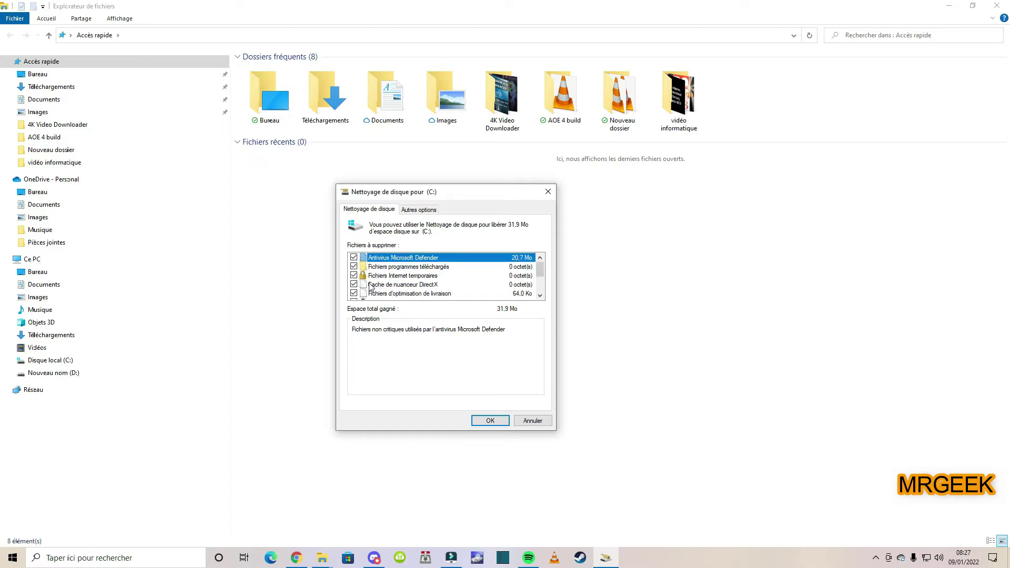
pyautogui.scroll(-1, 370, 287)
pyautogui.click(490, 420)
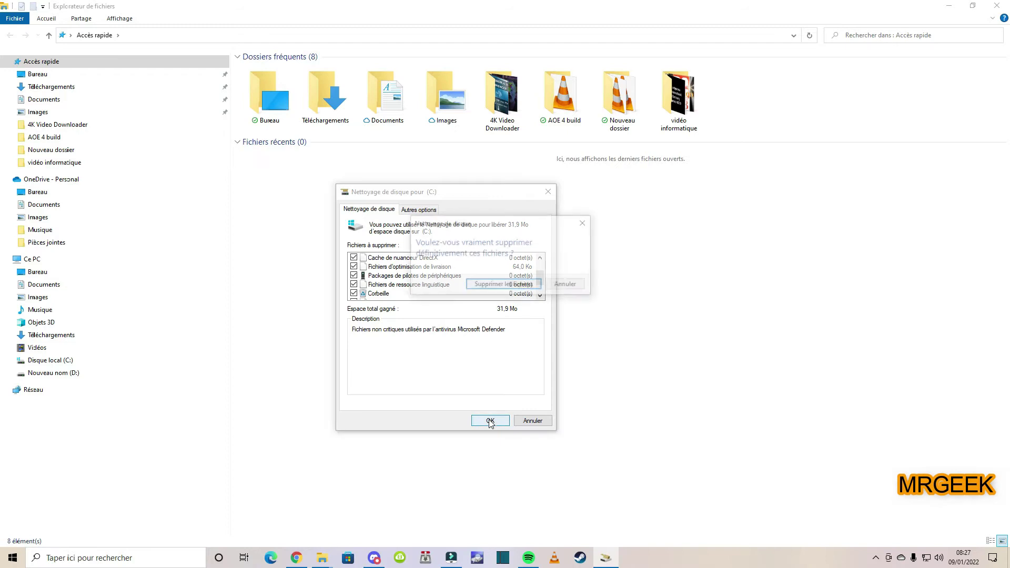
pyautogui.click(504, 286)
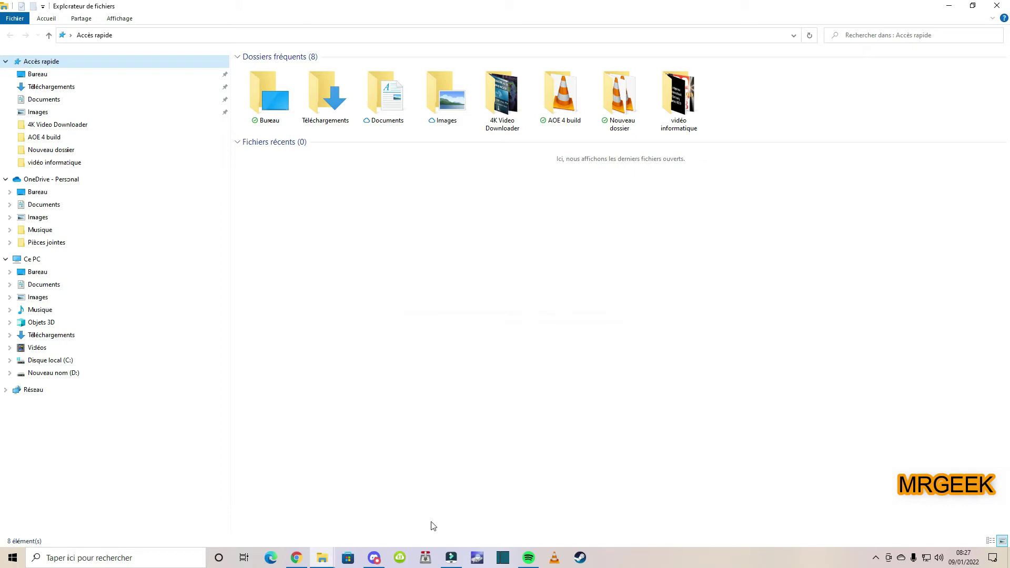
# Step: Relaunch Disk Cleanup from the C: drive properties and permanently delete the files in the preselected categories
pyautogui.click(321, 558)
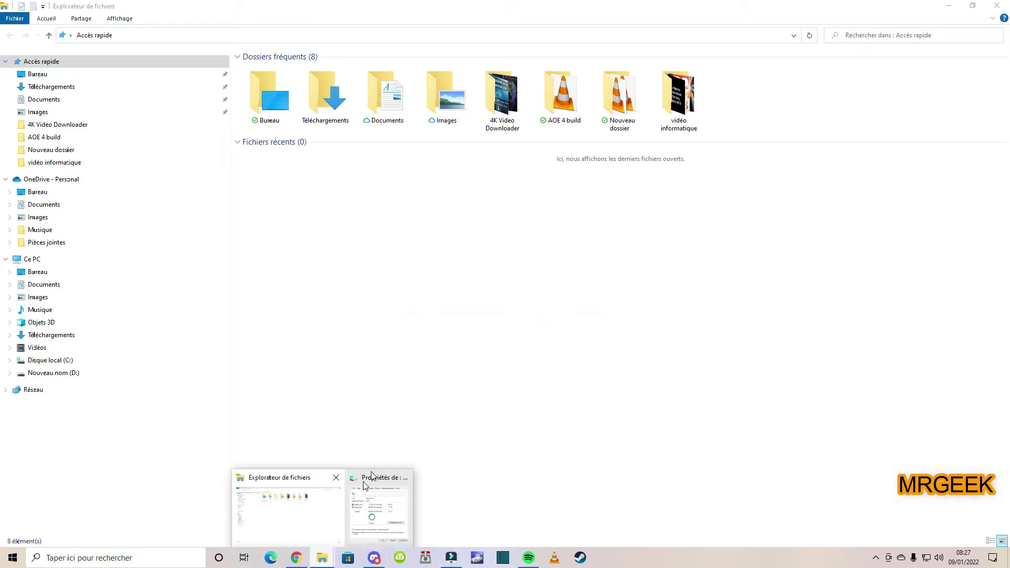
pyautogui.click(374, 476)
pyautogui.moveTo(429, 155); pyautogui.dragTo(492, 160)
pyautogui.click(522, 319)
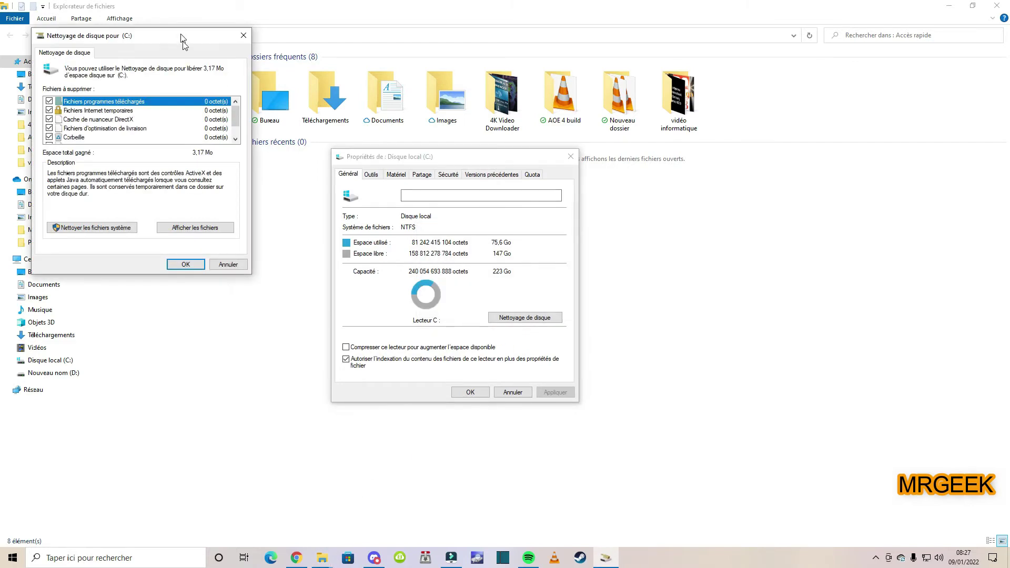
pyautogui.moveTo(182, 35); pyautogui.dragTo(504, 156)
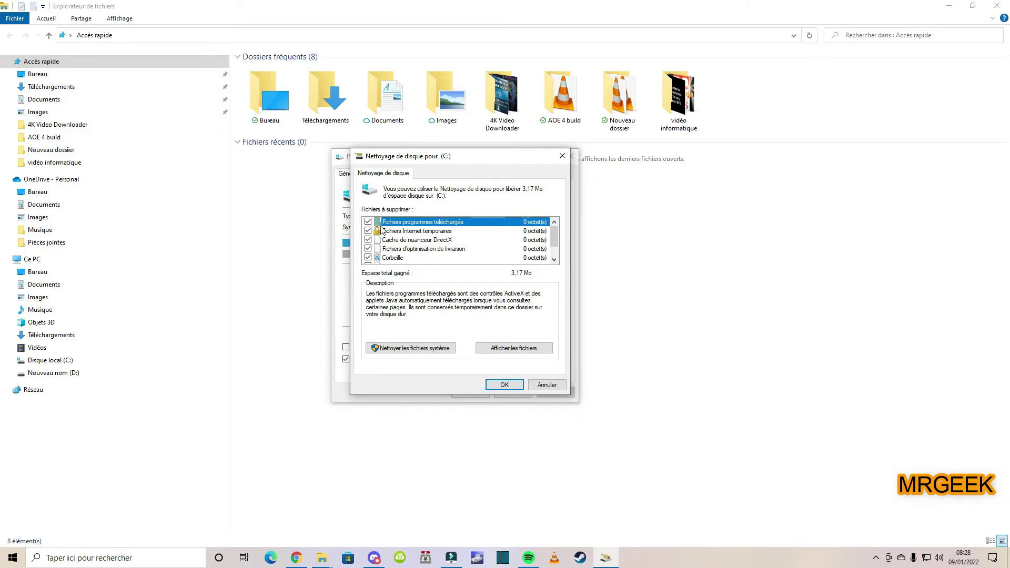
pyautogui.scroll(-1, 384, 241)
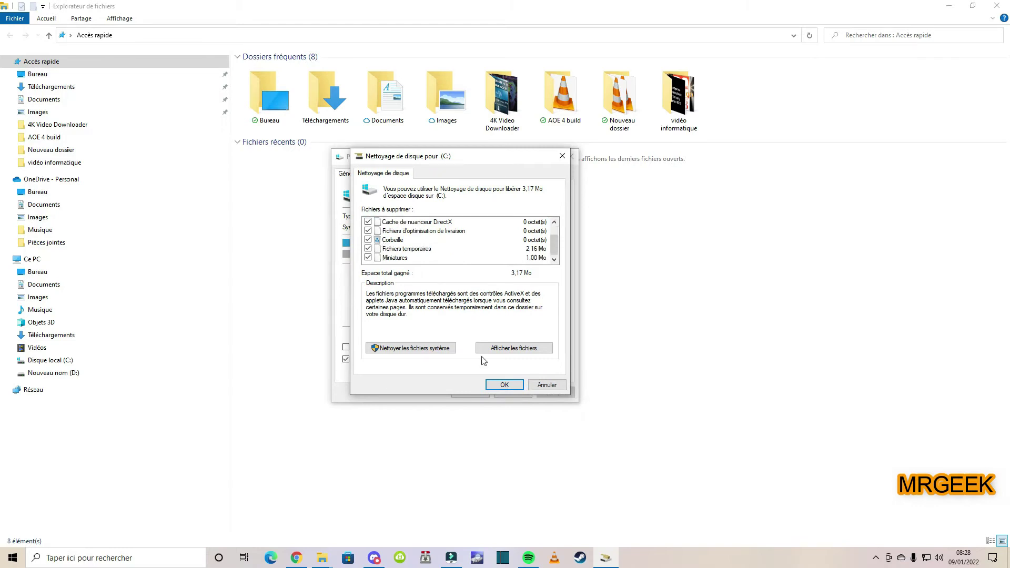
pyautogui.click(505, 385)
pyautogui.click(499, 287)
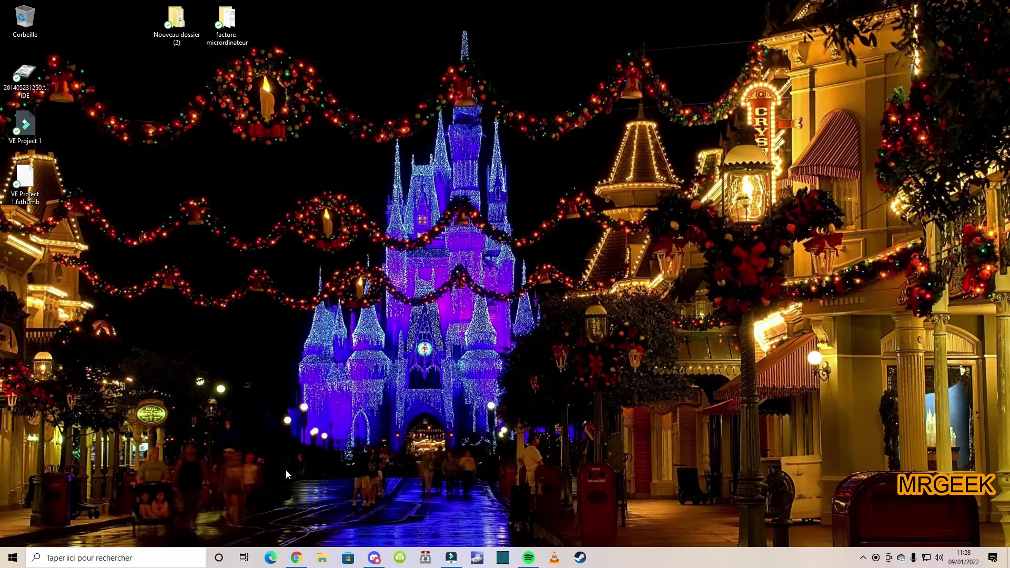
# Step: Search Windows for "panneau" and open Programmes et fonctionnalités in the Panneau de configuration
pyautogui.click(101, 559)
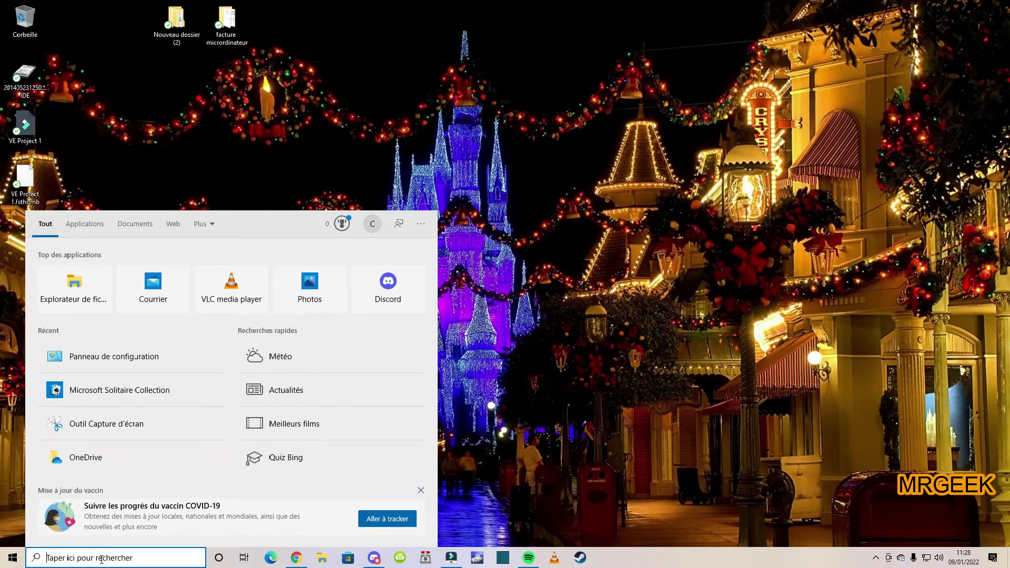
pyautogui.write('panneau')
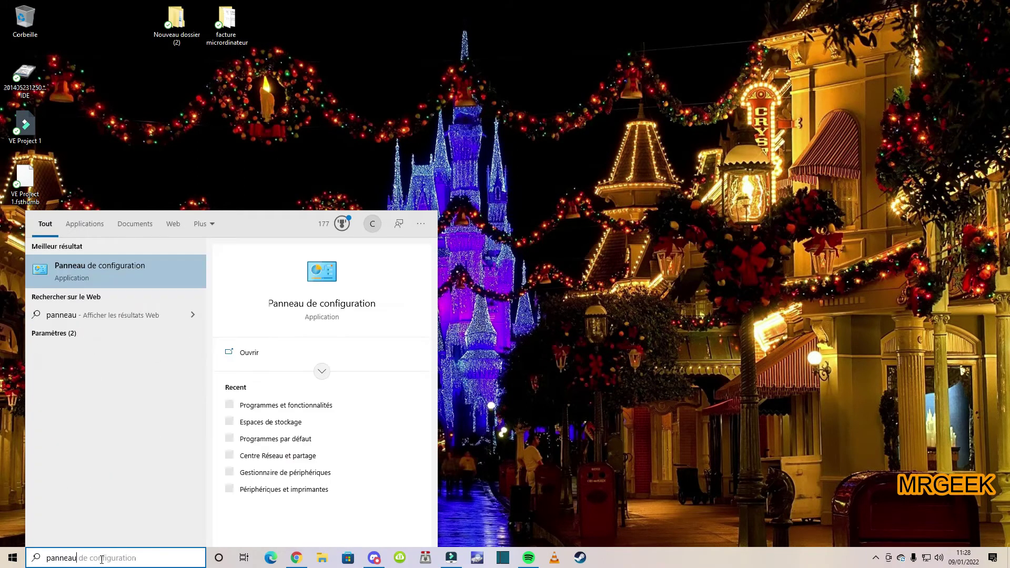
pyautogui.click(118, 274)
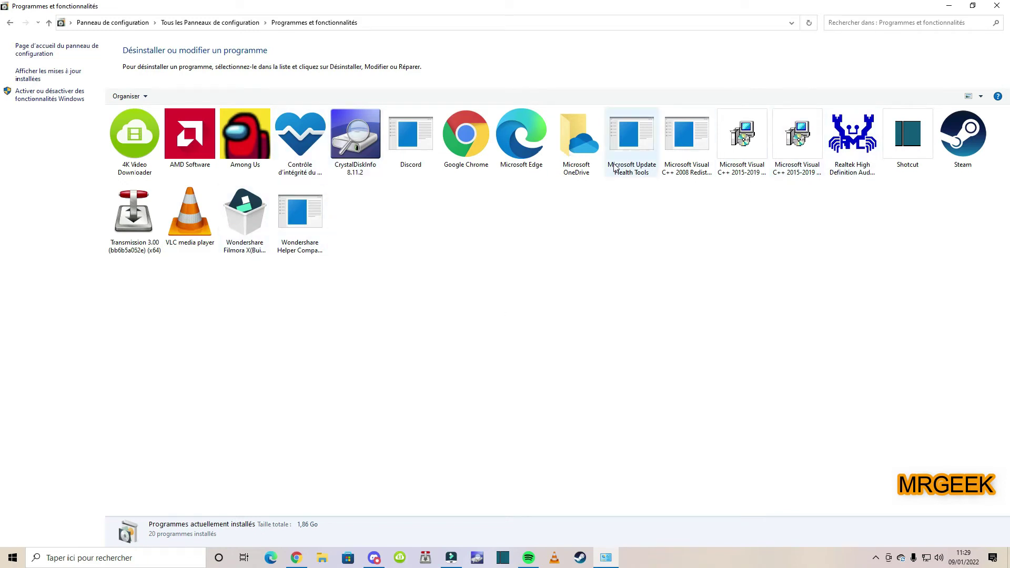
# Step: Show the uninstall option for Microsoft Update Health Tools, dismiss it, and switch the program list to the Détails view
pyautogui.rightClick(623, 150)
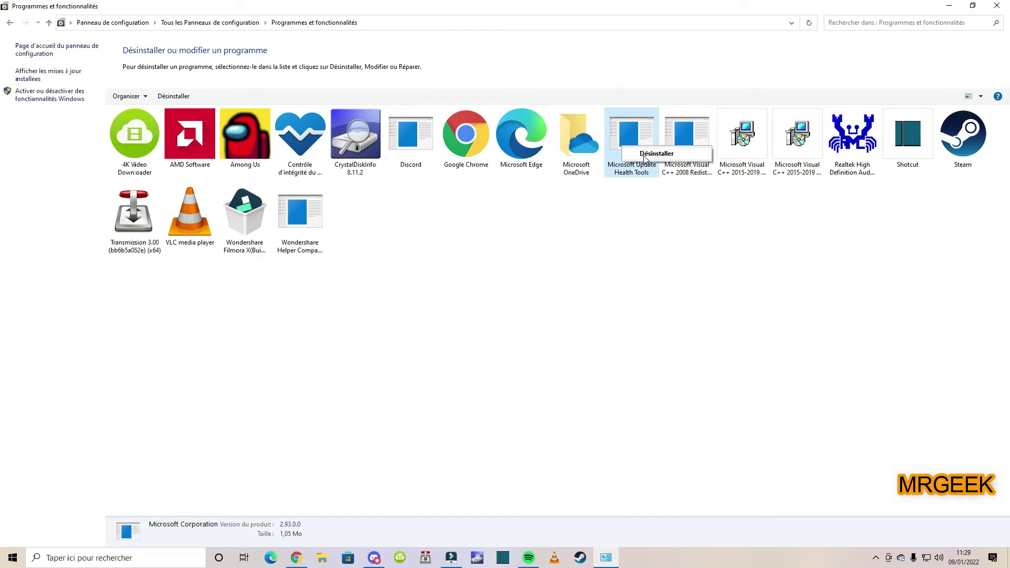
pyautogui.click(644, 264)
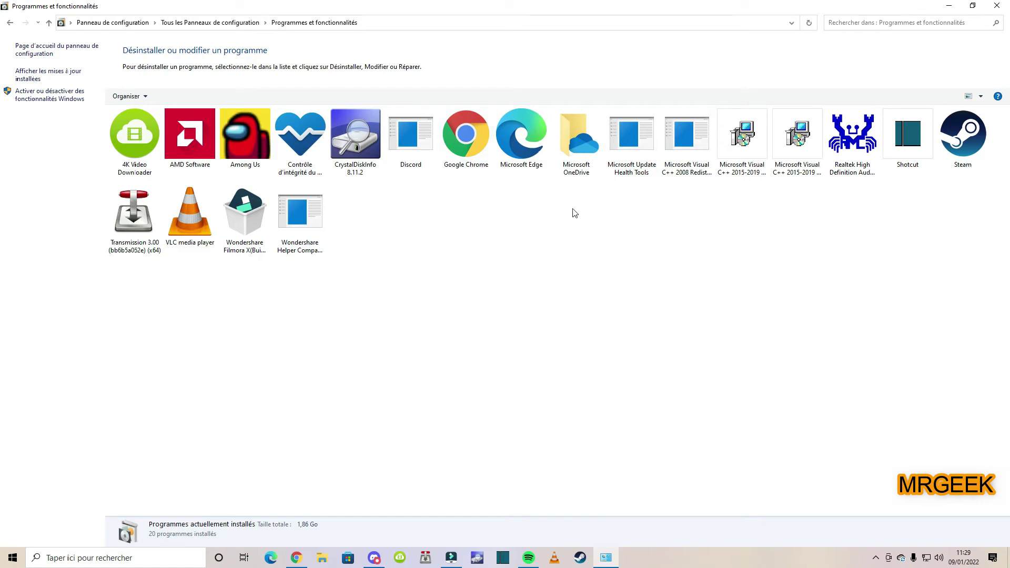
pyautogui.click(980, 101)
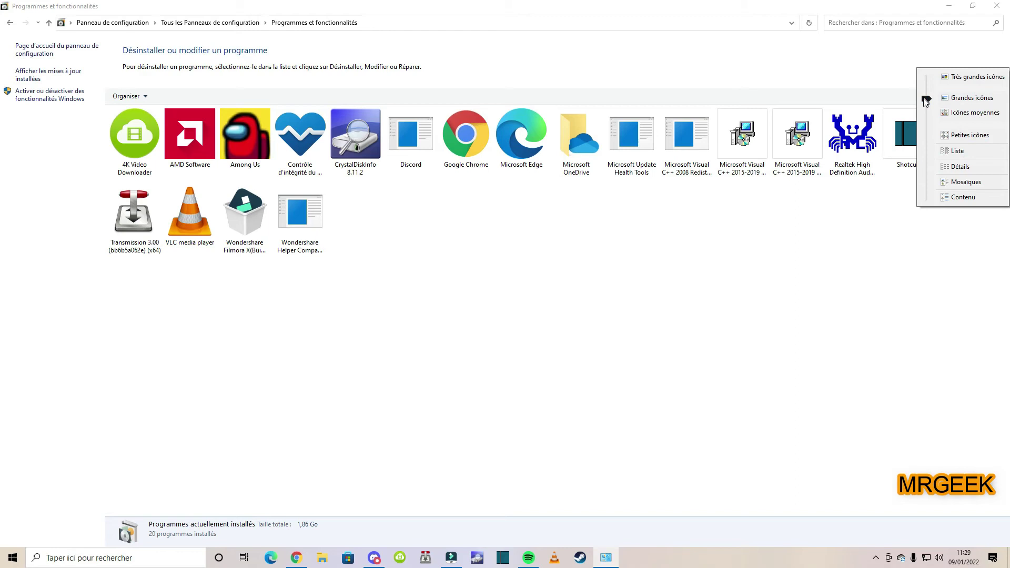
pyautogui.moveTo(926, 97); pyautogui.dragTo(921, 167)
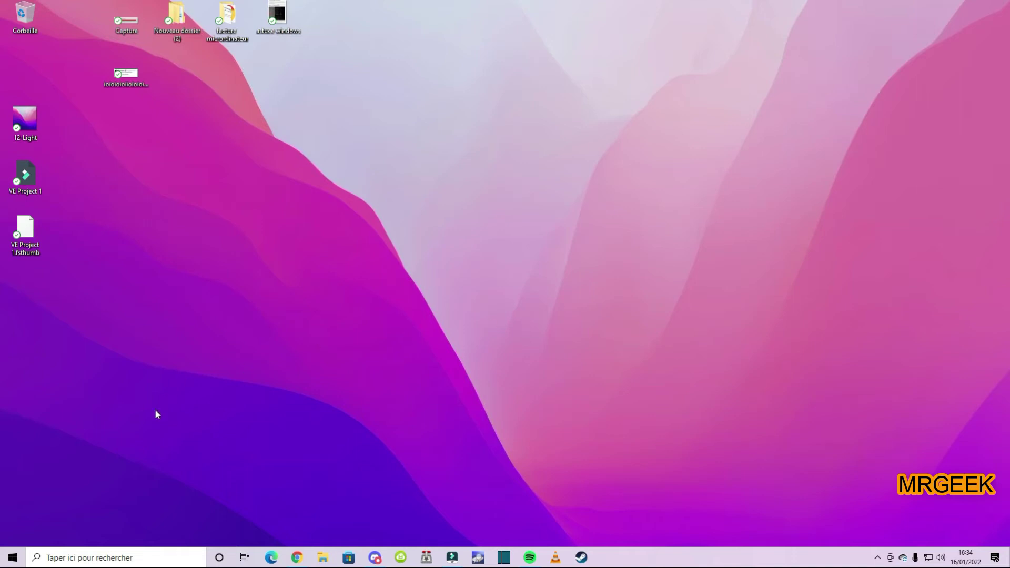
# Step: Open the Stockage page of the Windows system settings and turn on the Assistant de stockage
pyautogui.click(15, 556)
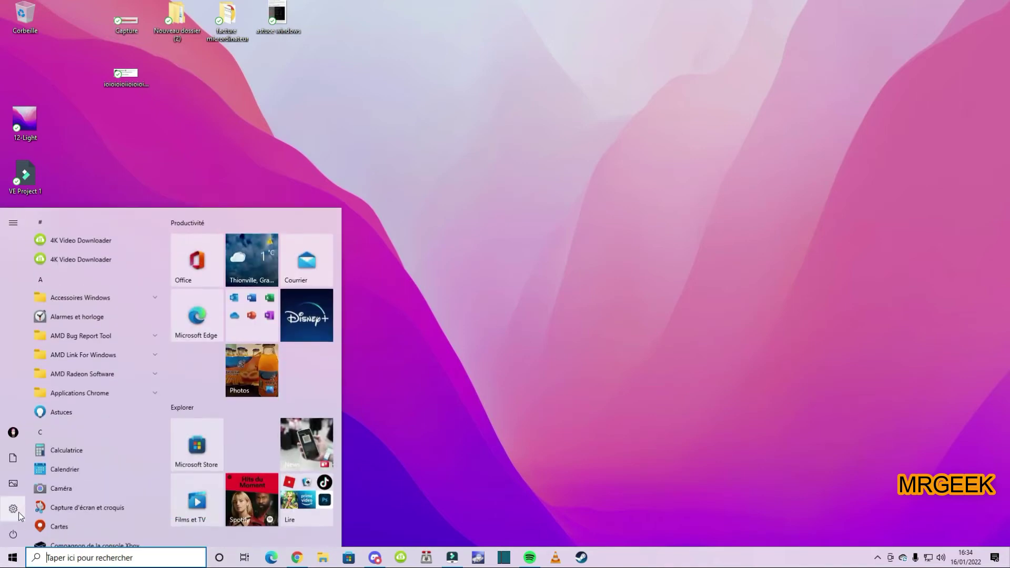
pyautogui.click(18, 512)
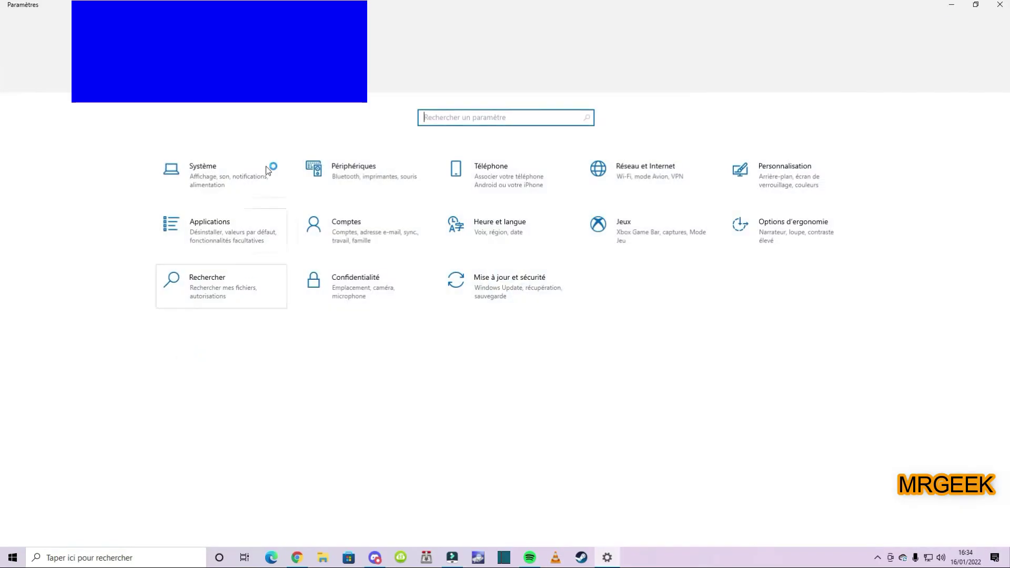
pyautogui.click(219, 182)
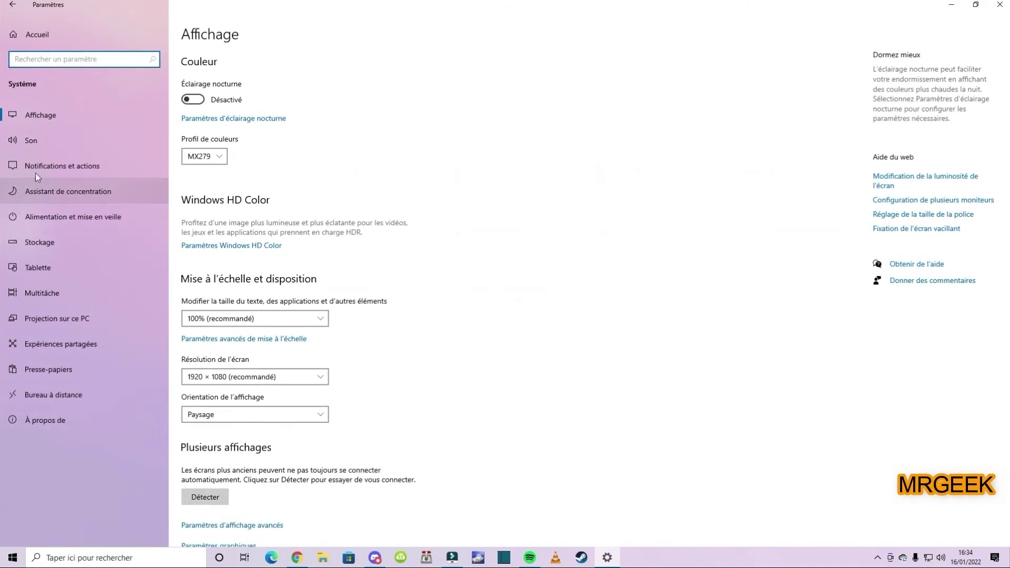
pyautogui.click(36, 247)
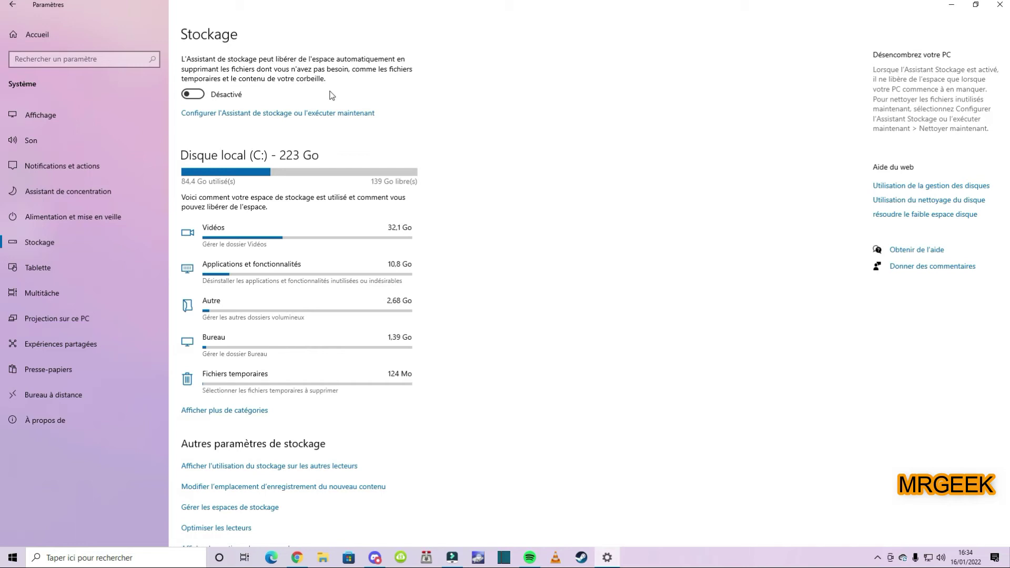
pyautogui.click(193, 95)
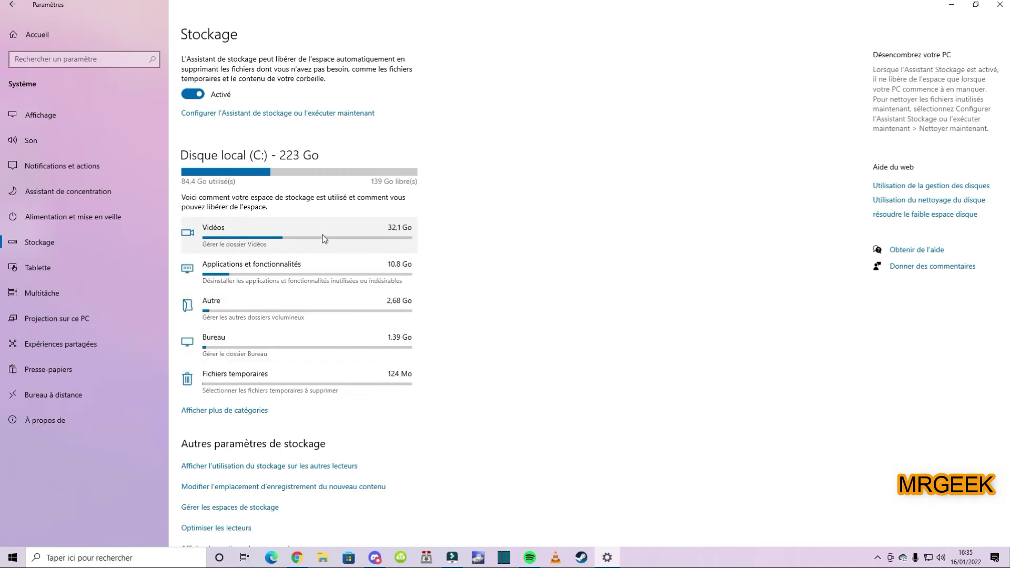
# Step: Change the default save location for new music to Nouveau nom (D:) and apply it
pyautogui.scroll(-1, 408, 432)
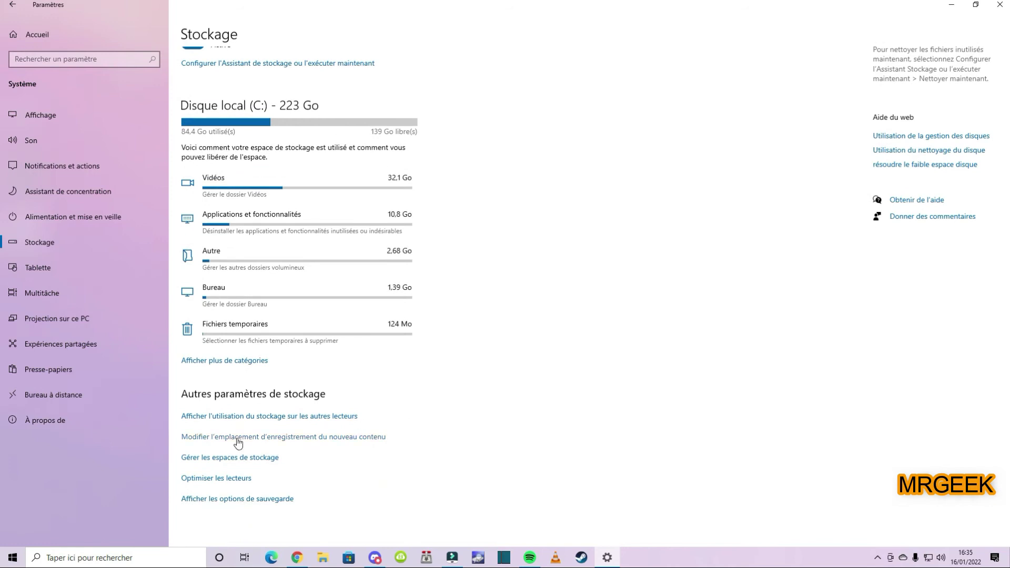
pyautogui.click(294, 439)
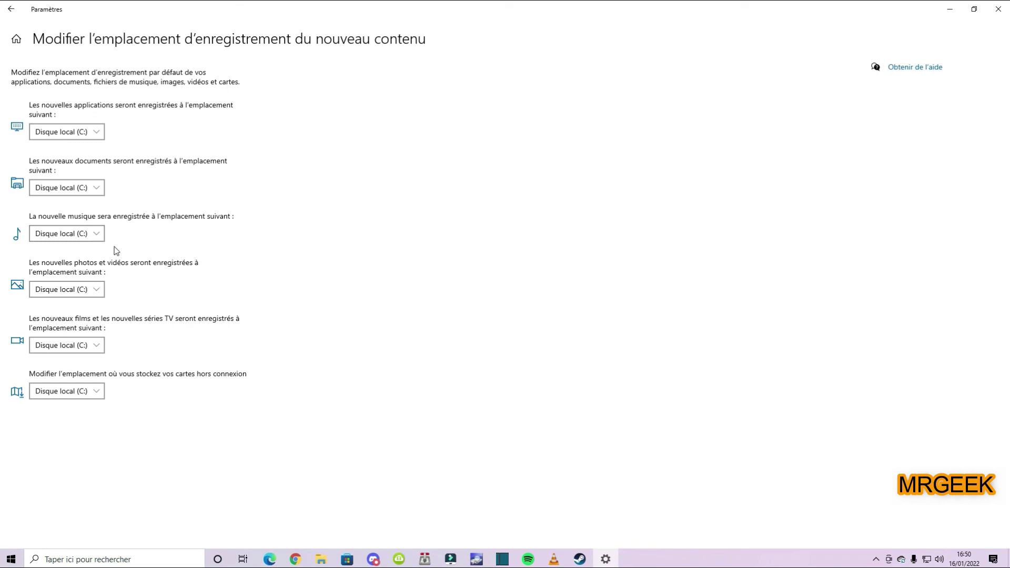
pyautogui.click(96, 237)
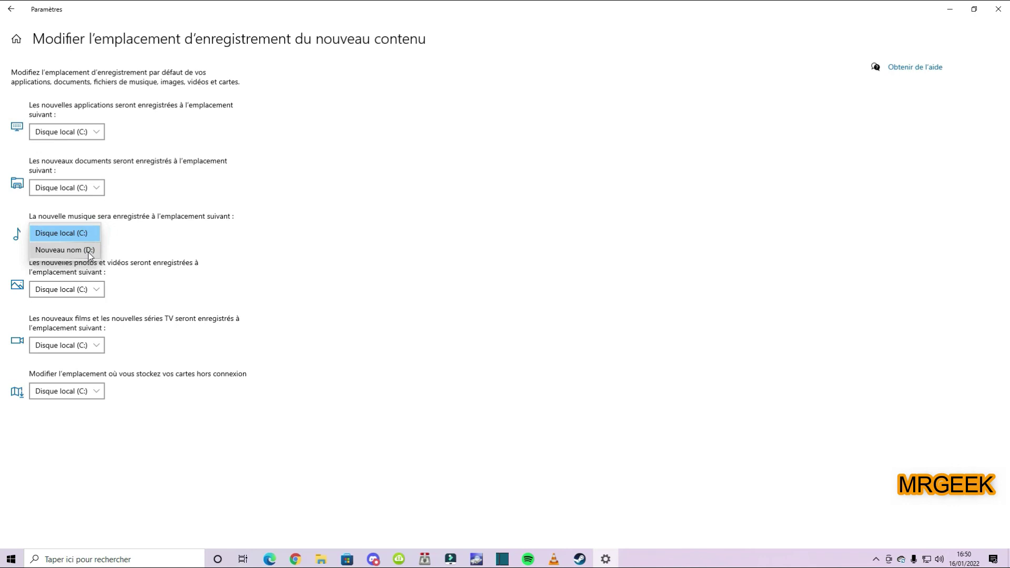
pyautogui.click(90, 251)
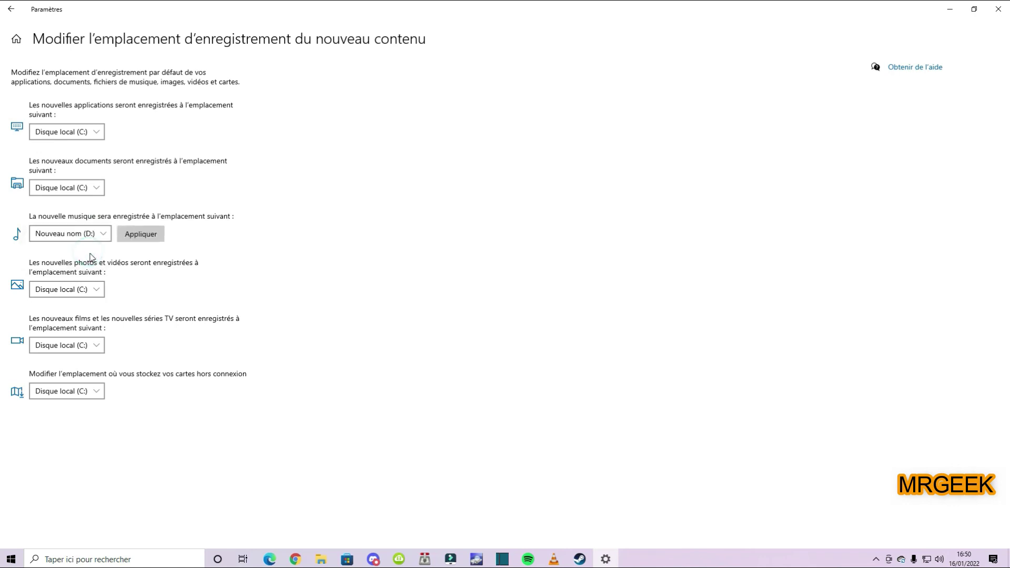
pyautogui.click(141, 235)
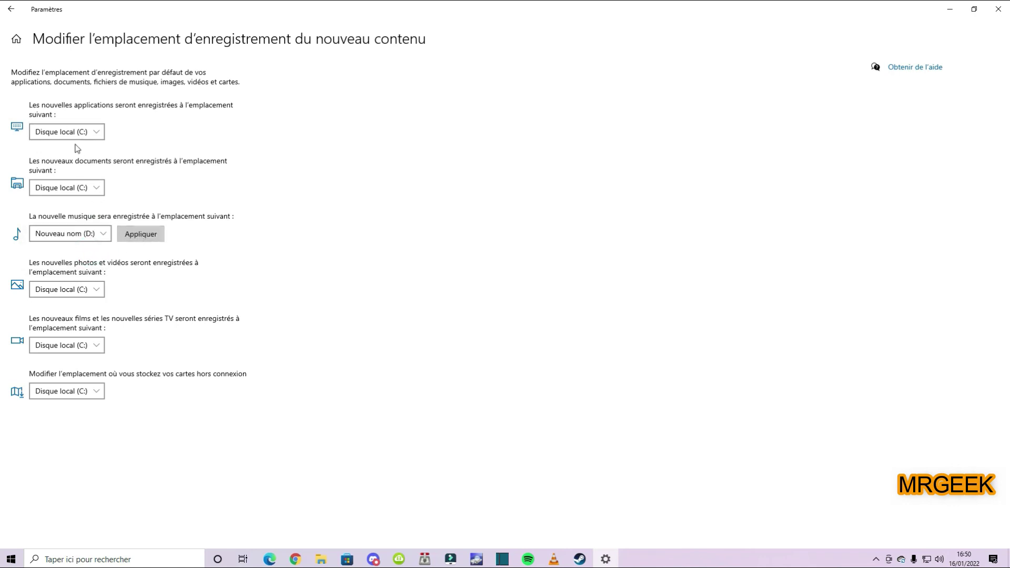